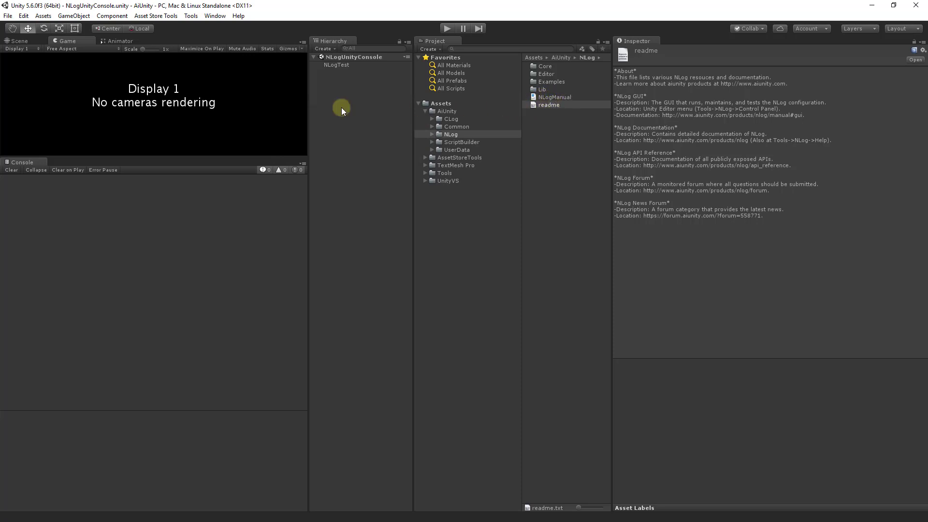
Open the NLog control panel and dock it below the Inspector
left_click(191, 16)
mouse_move(225, 27)
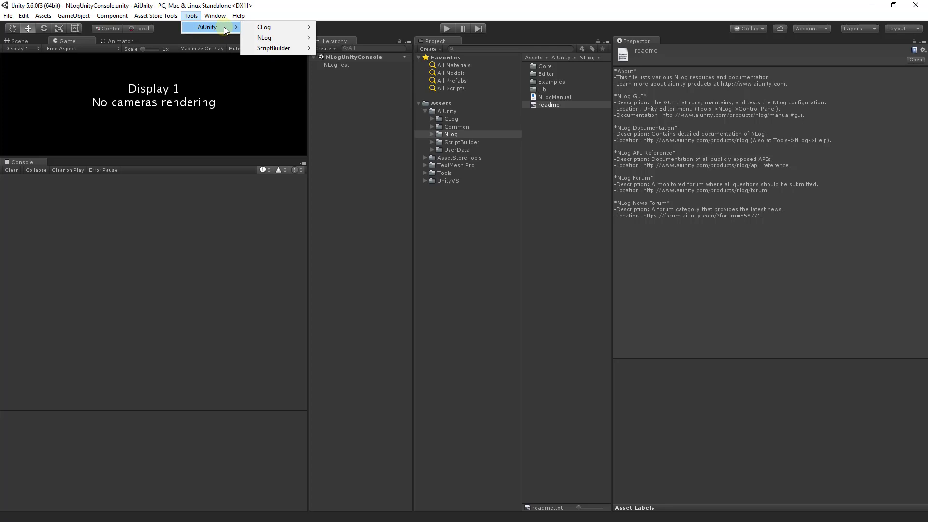
left_click(327, 39)
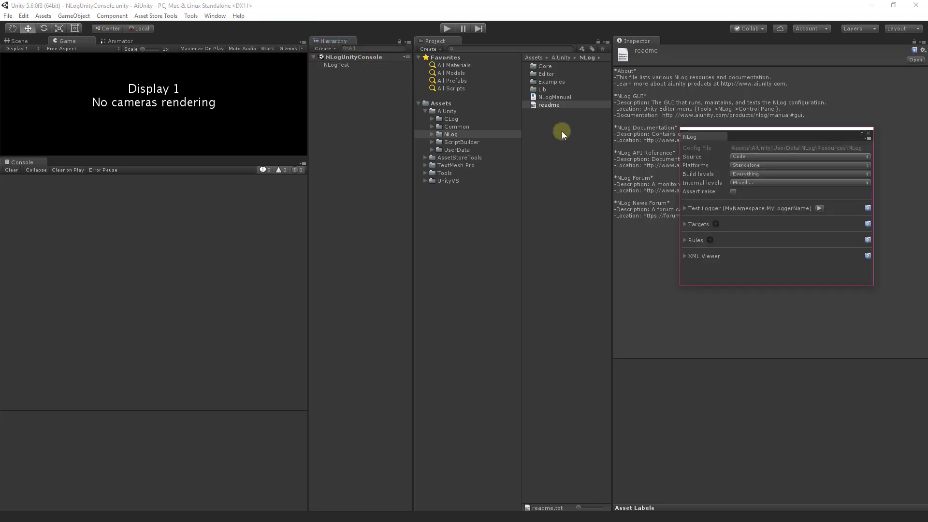
mouse_move(696, 133)
left_mouse_down()
mouse_move(737, 377)
mouse_move(689, 174)
left_mouse_up()
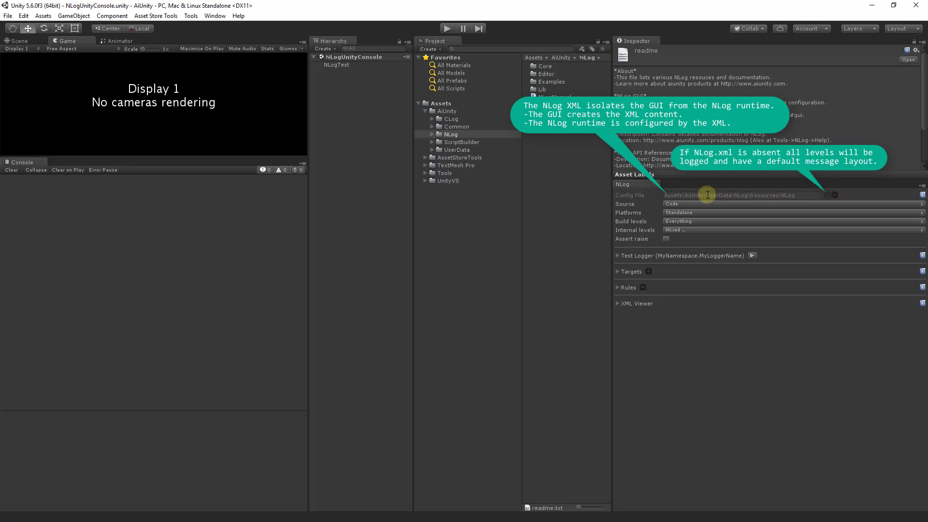
Examine the NLog XML configuration and the available options for source, platforms, build levels and internal levels
left_click(618, 303)
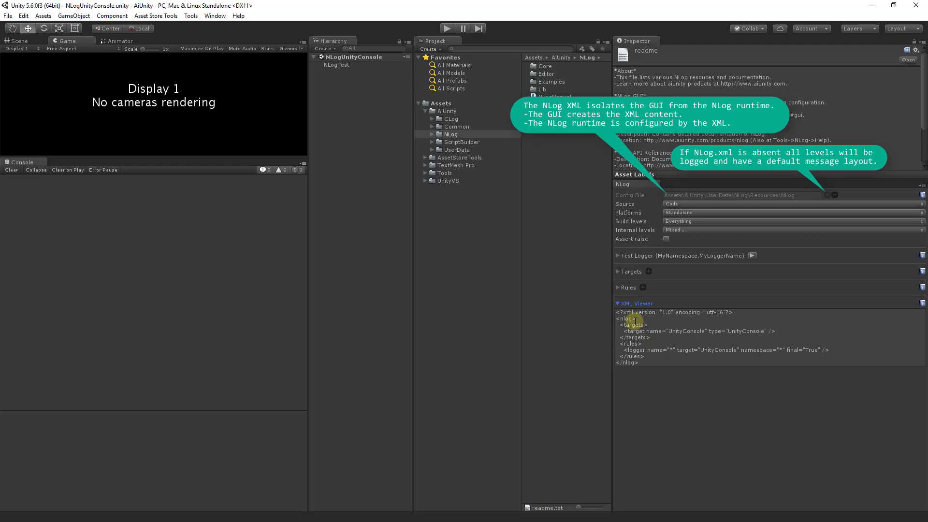
left_click(618, 303)
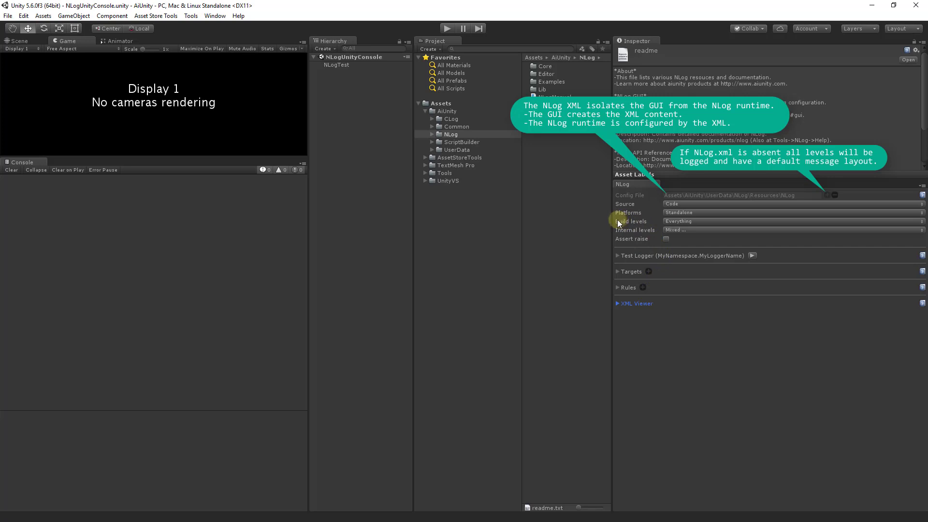
left_click(677, 203)
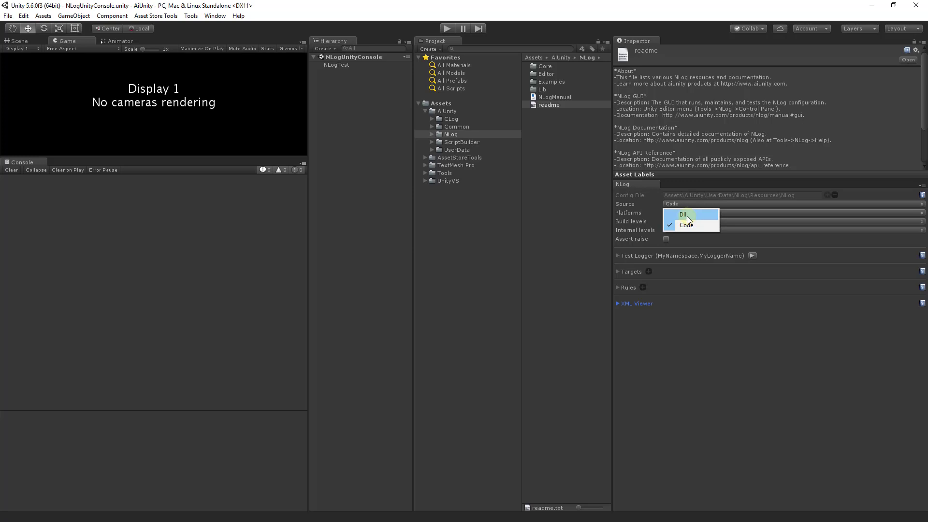
left_click(654, 201)
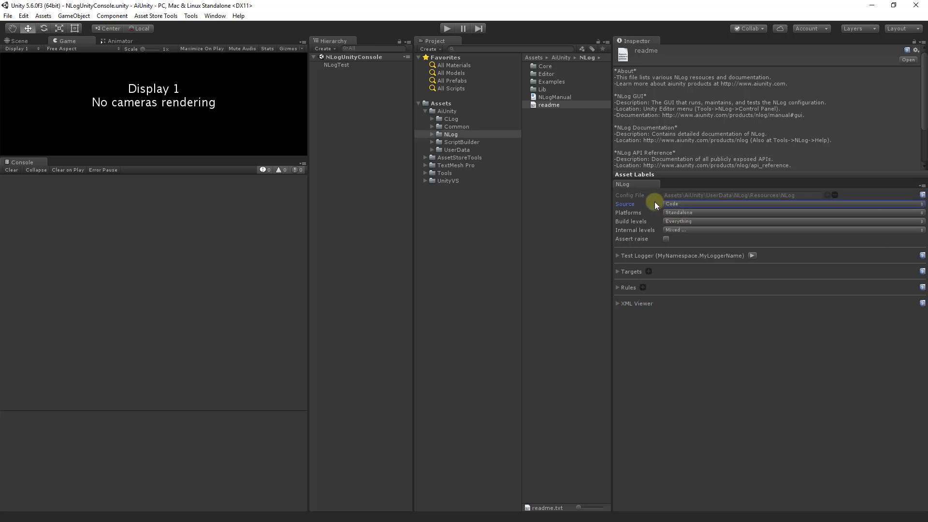
left_click(703, 212)
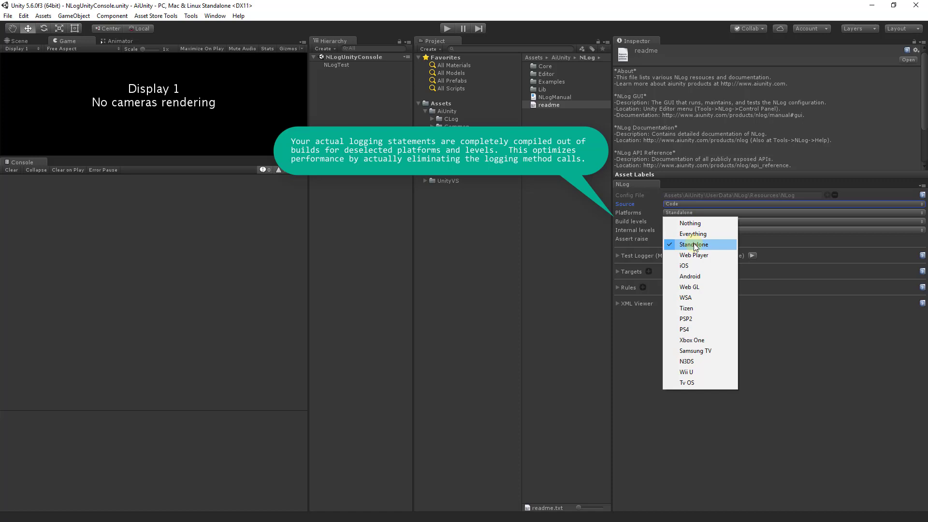
left_click(656, 213)
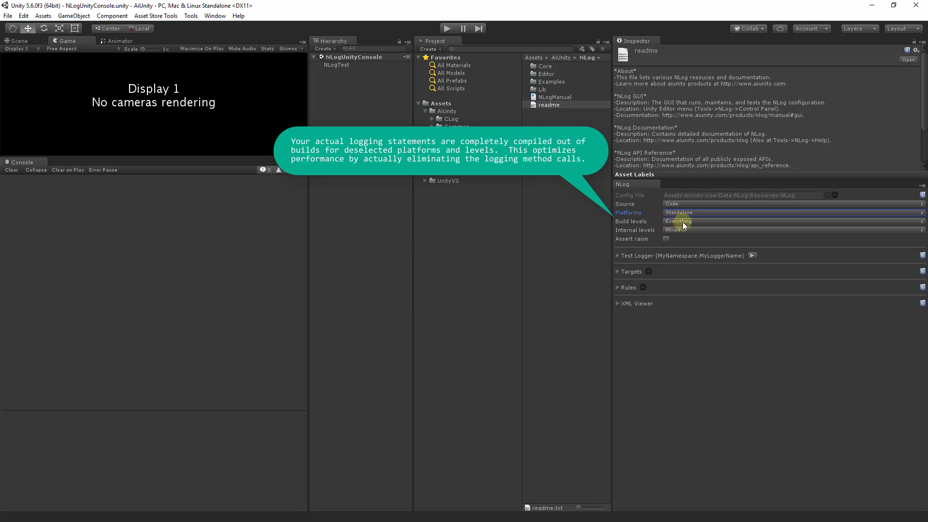
left_click(683, 222)
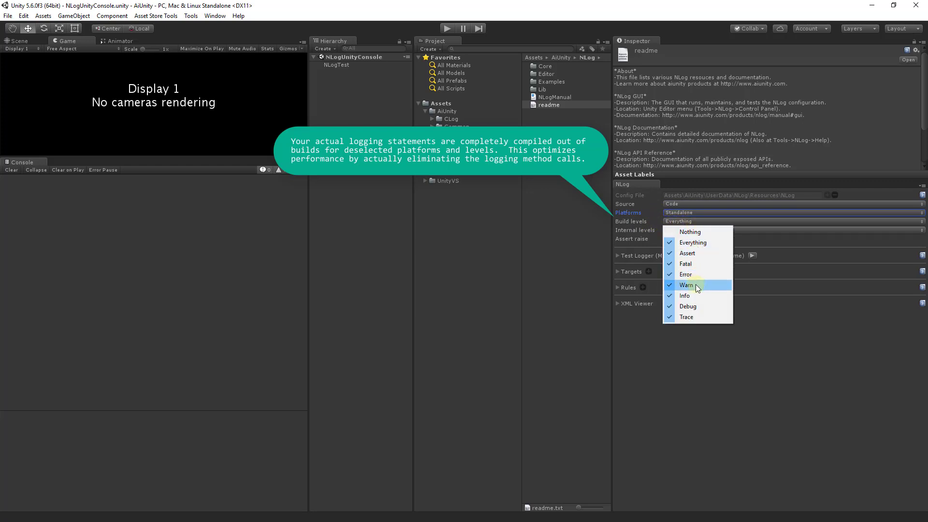
left_click(657, 220)
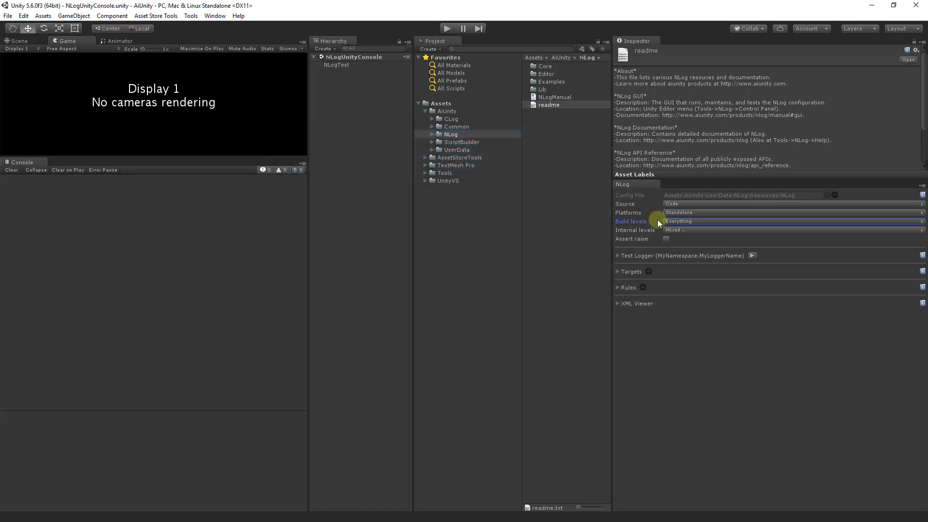
left_click(694, 230)
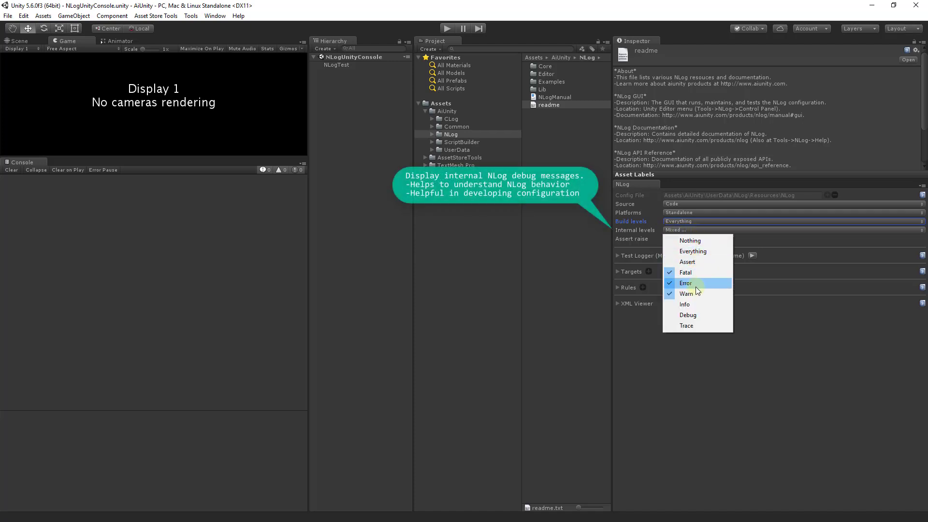
left_click(658, 228)
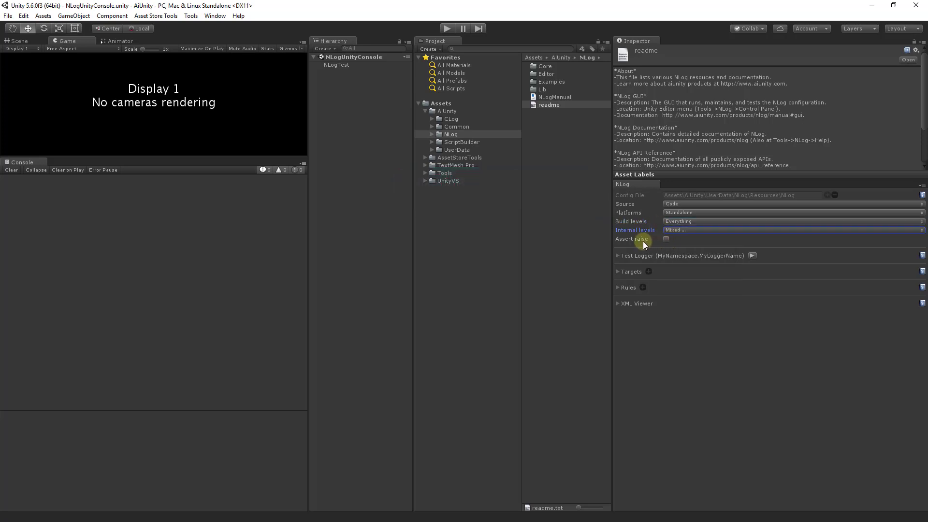
mouse_move(643, 242)
Expand the Test Logger settings and send the Debug-level test message
left_click(619, 255)
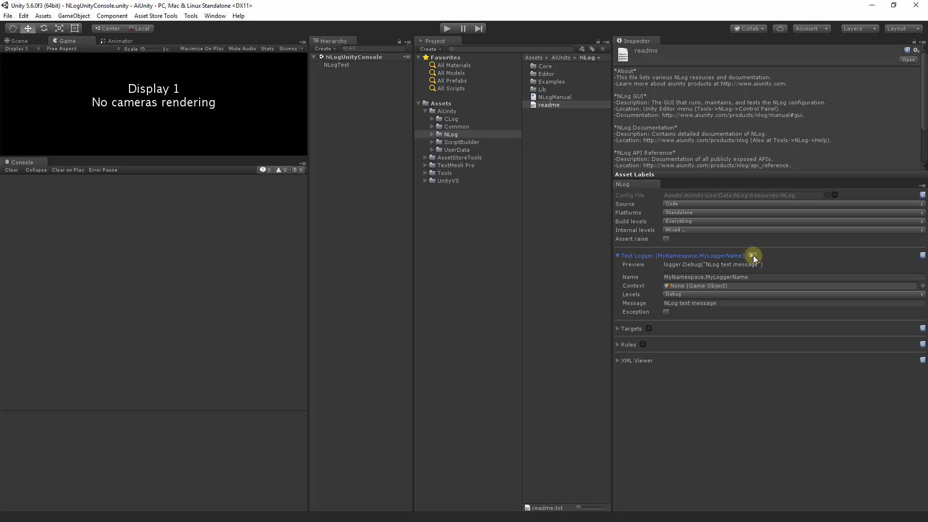
left_click(752, 255)
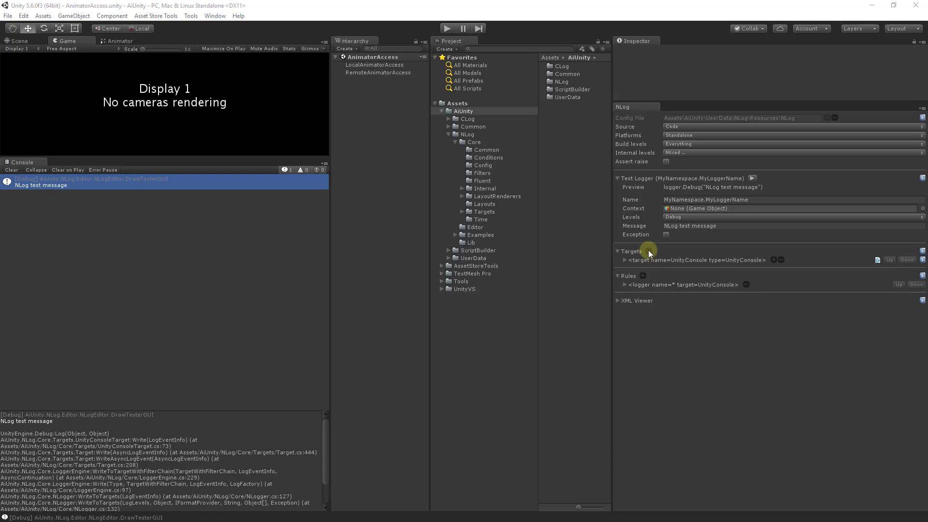
Examine the available target types, the UnityConsole target's settings and the variables offered for its layout
left_click(649, 251)
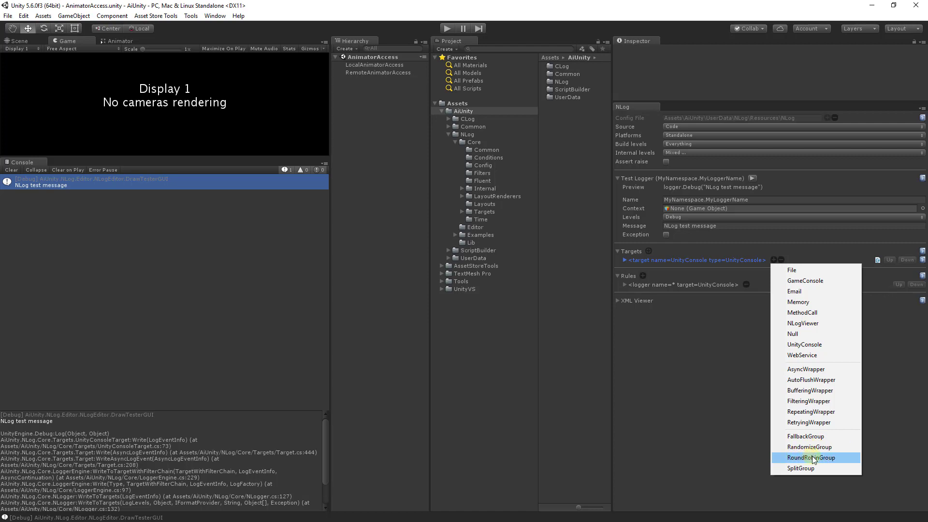
left_click(627, 261)
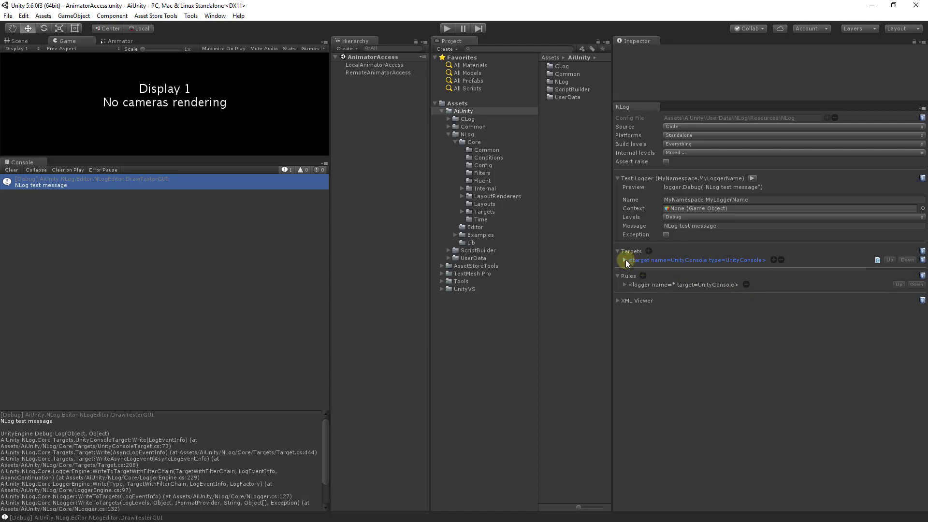
left_click(626, 261)
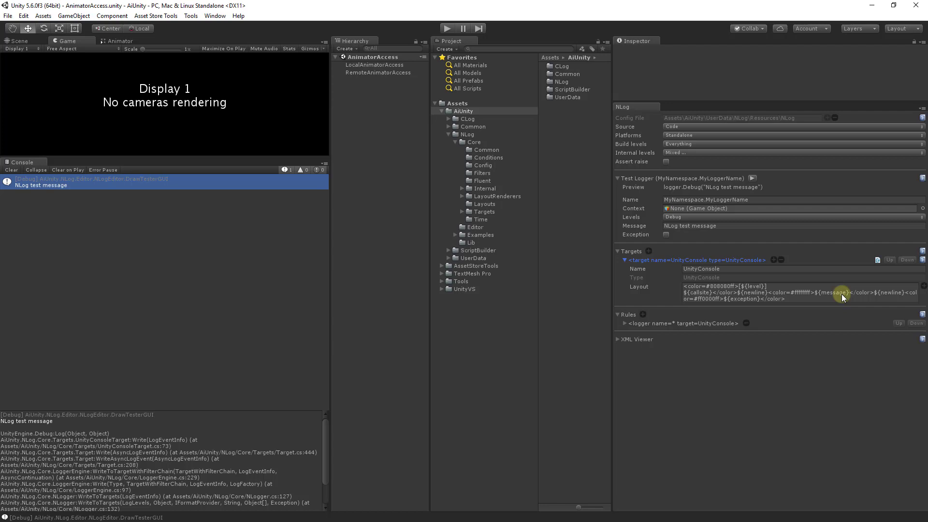
left_click(923, 286)
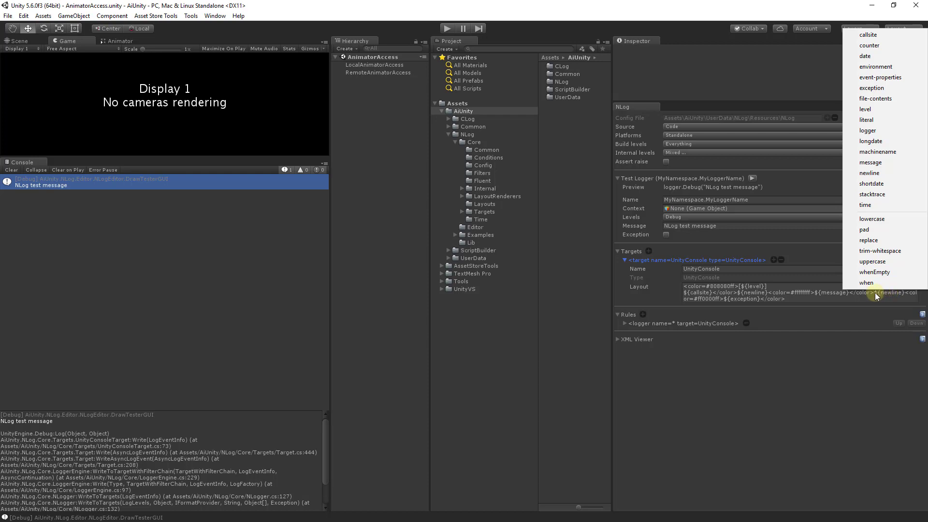
left_click(119, 219)
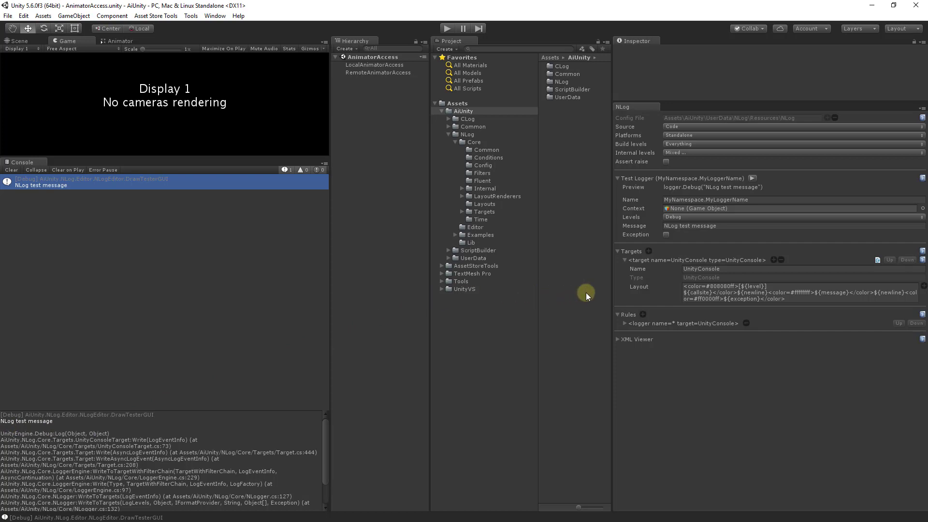
Set the logger rule's namespace to MyNamespace and the first color in the UnityConsole target's layout to blue
left_click(625, 321)
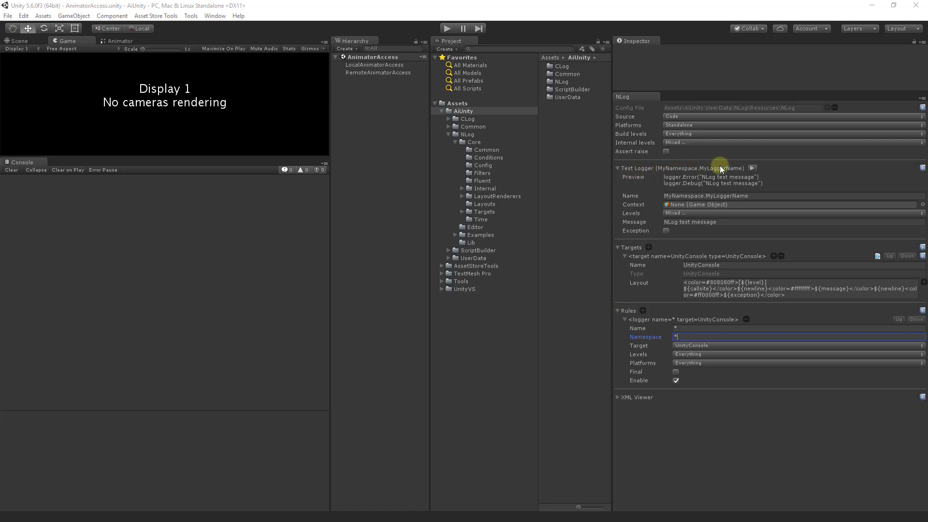
left_click(679, 337)
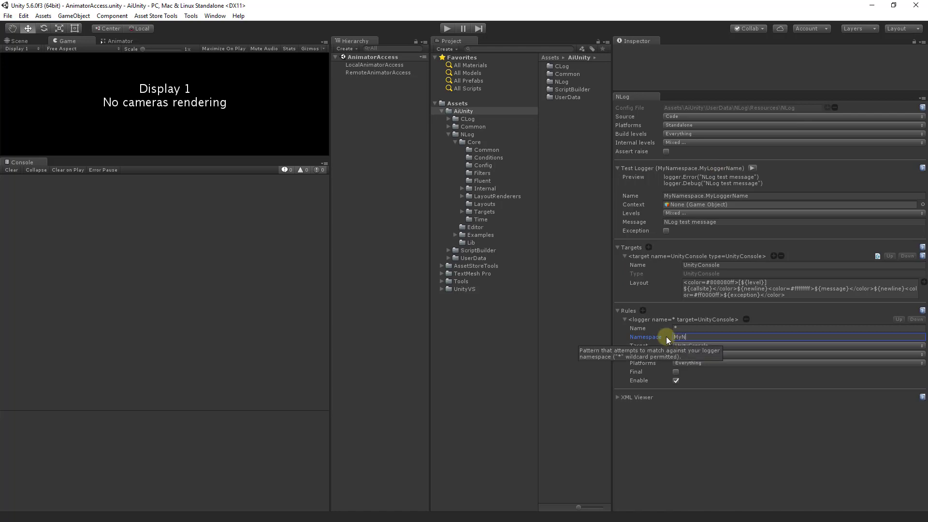
type("MyNamespace")
left_click(709, 284)
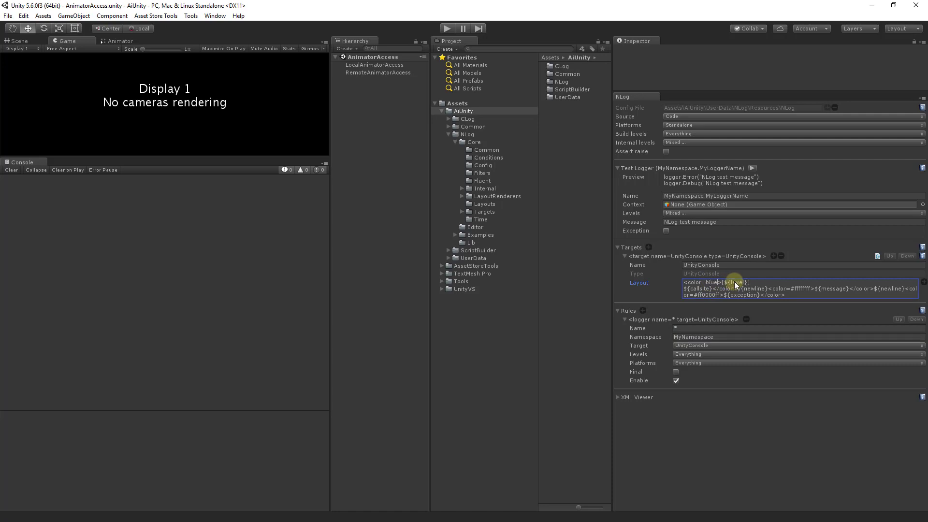
Add a second logger rule covering the Assert, Fatal and Error levels, and mark the MyNamespace rule as Final
left_click(642, 311)
left_click(623, 389)
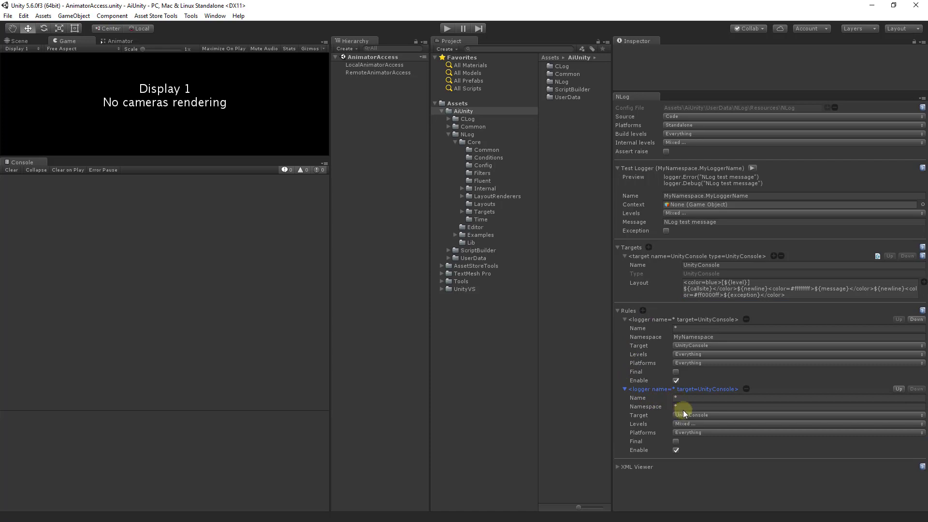
left_click(687, 421)
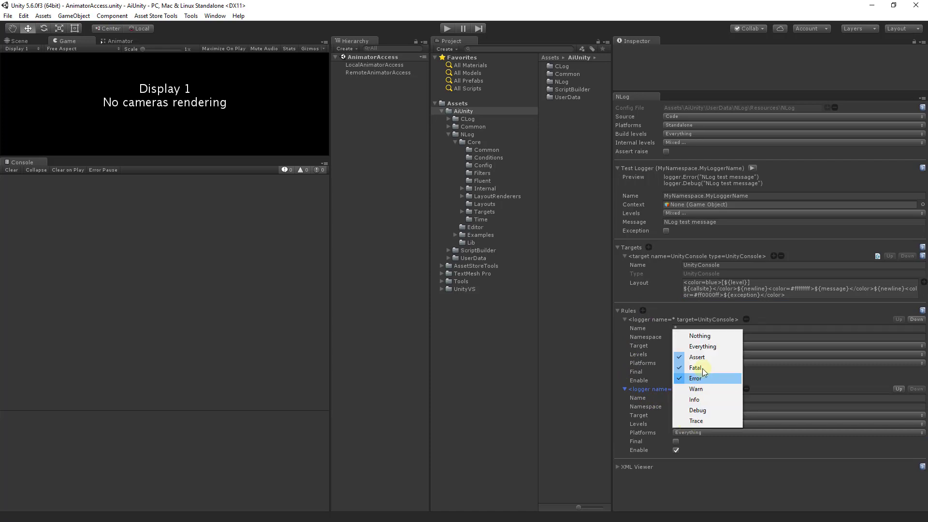
left_click(750, 452)
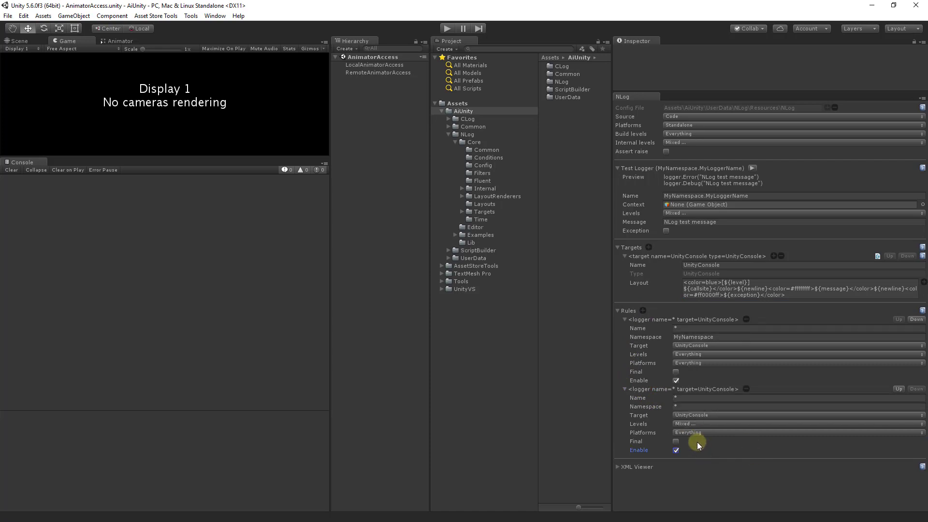
left_click(675, 372)
Add a second target of type UnityConsole and name it UnityConsoleCritical
left_click(649, 247)
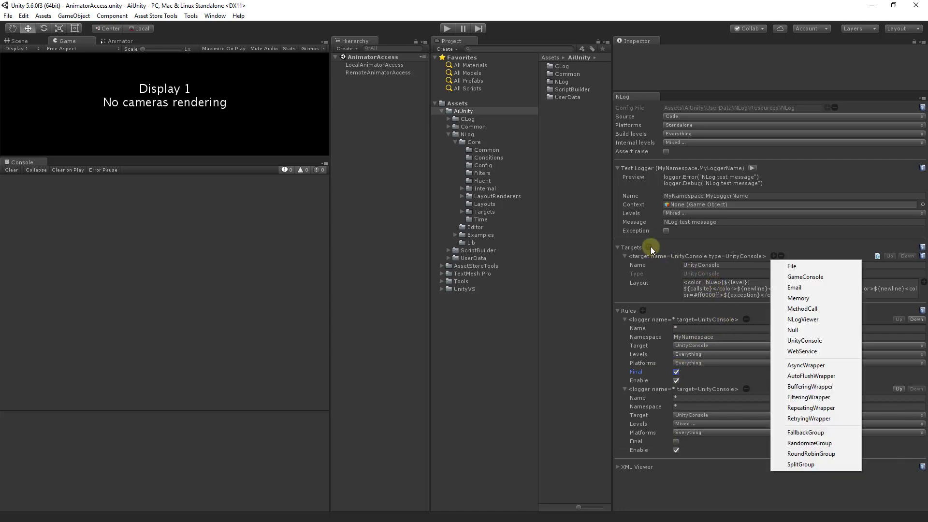
left_click(816, 341)
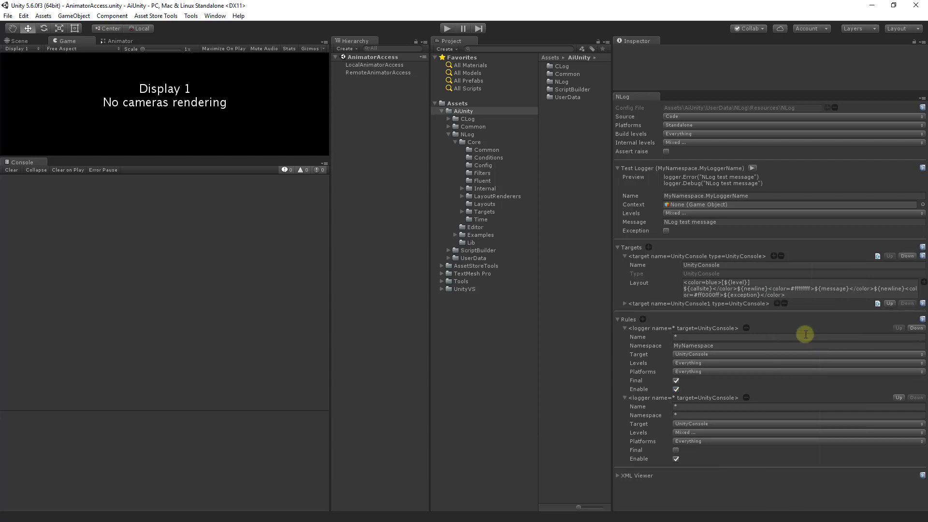
left_click(625, 303)
left_click(725, 313)
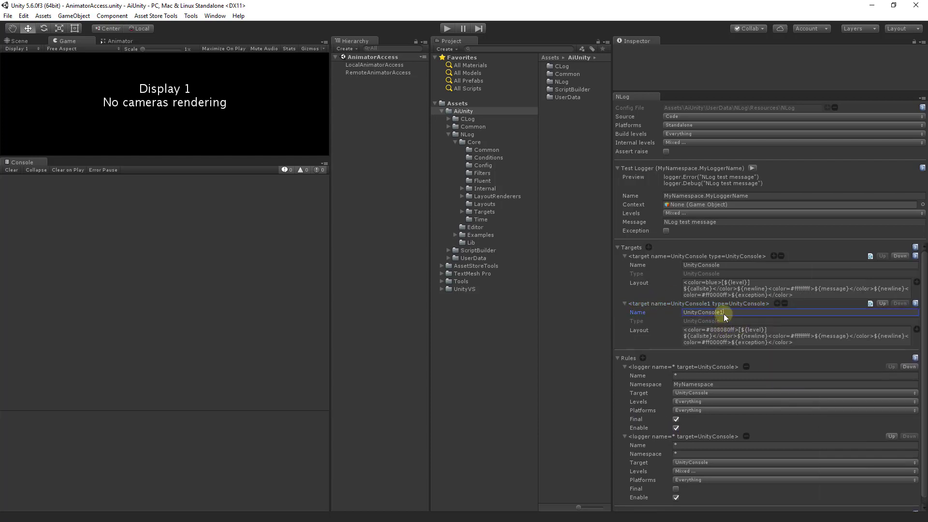
key("BackSpace")
type("Critical")
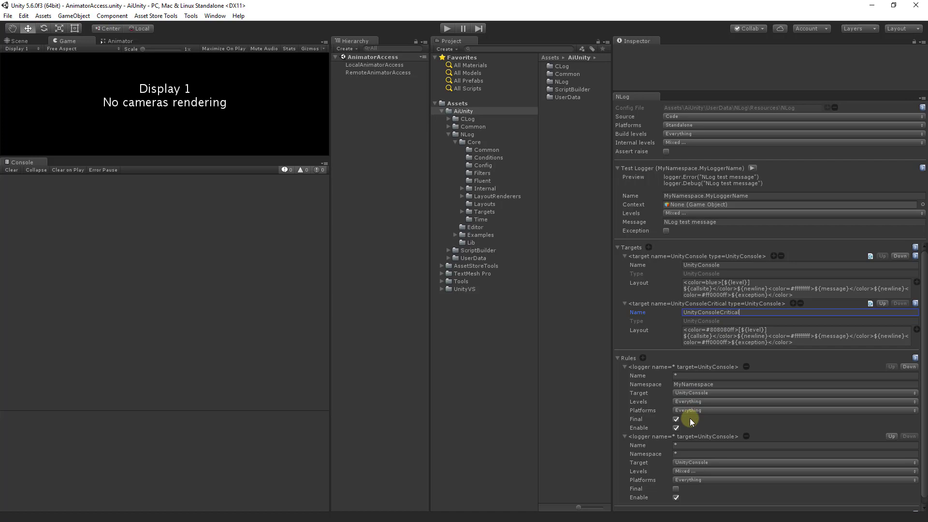
Assign the second rule to the UnityConsoleCritical target and run the test logger
left_click(694, 463)
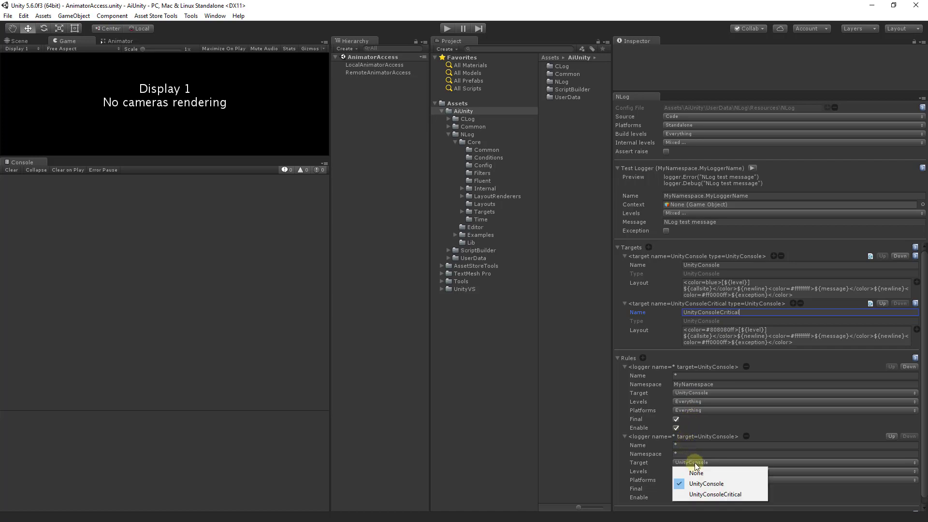
left_click(723, 494)
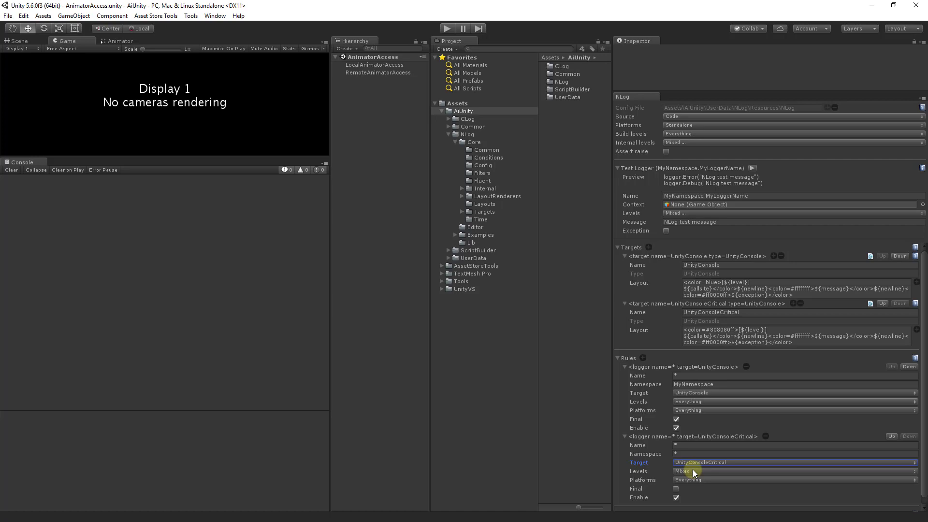
left_click(752, 168)
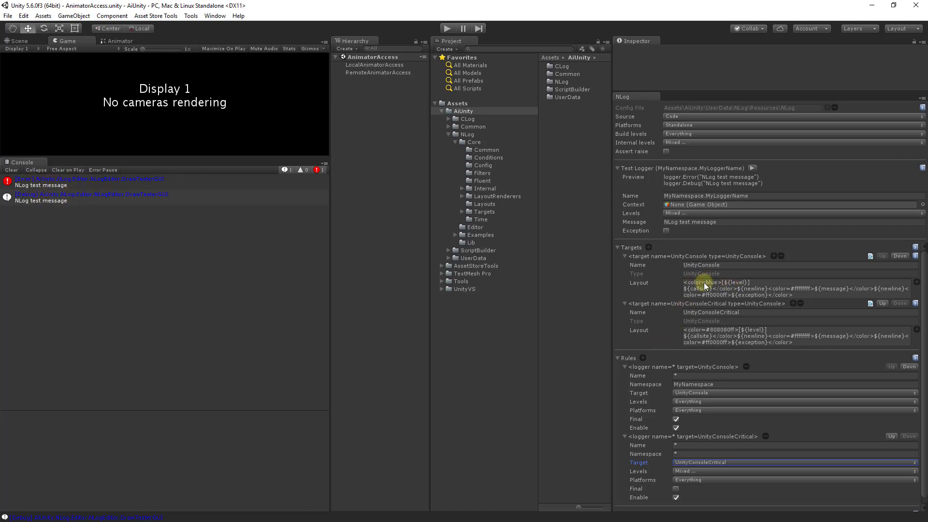
Change the test logger's name to MyNamespaceOther.MyLoggerName and run the test logger
left_click(709, 194)
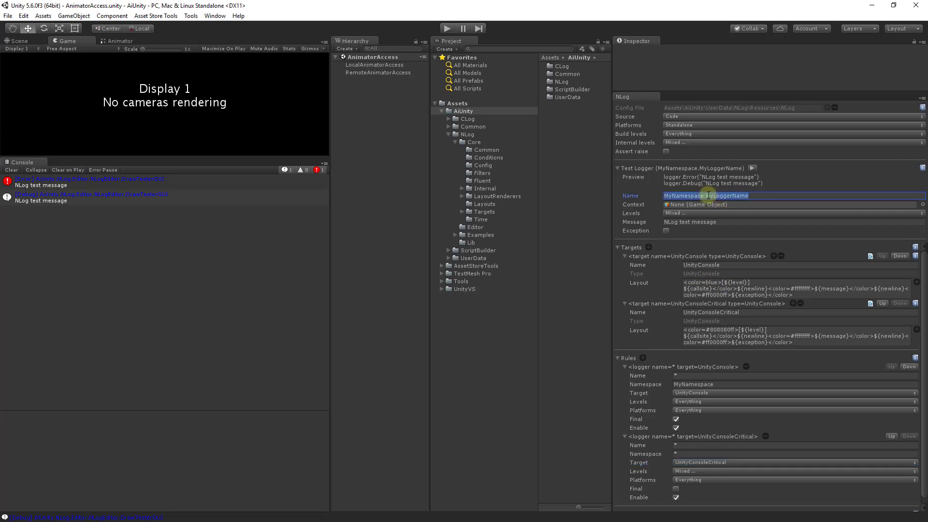
left_click(704, 197)
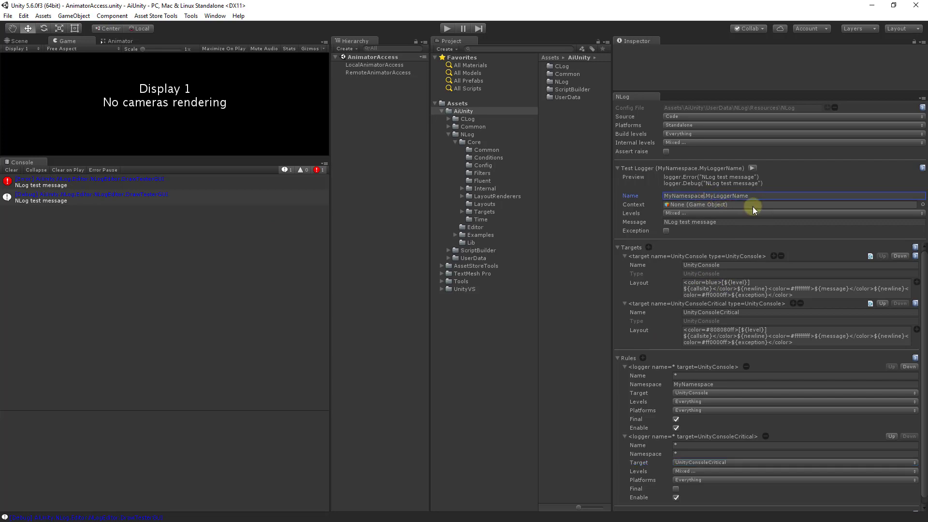
type("Other")
left_click(768, 168)
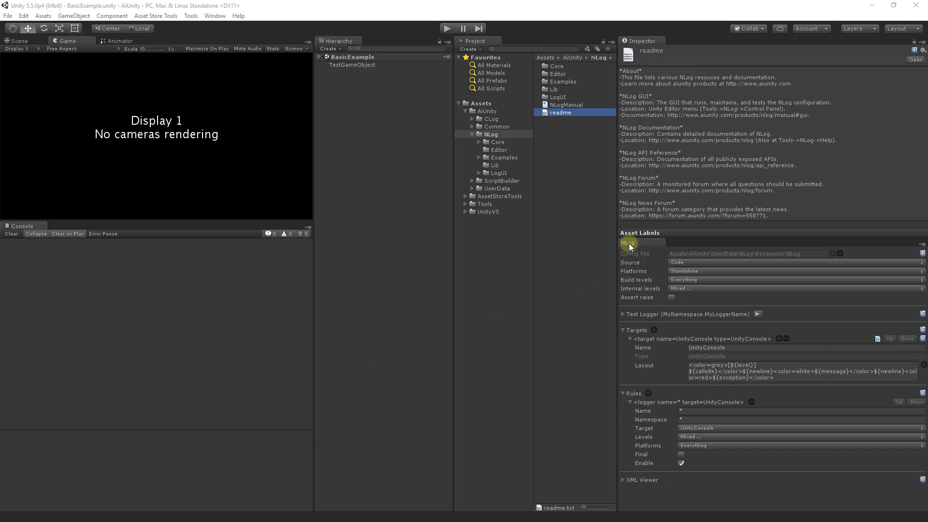
Load the BasicExample scene from the NLog example scenes and open TestGameObject's NLogExample script in Visual Studio
left_click(479, 158)
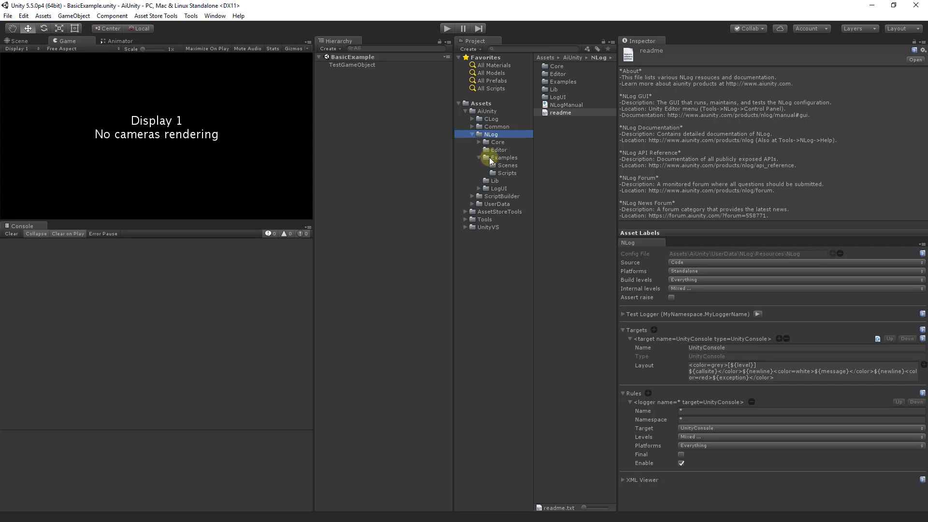
left_click(493, 158)
left_click(502, 165)
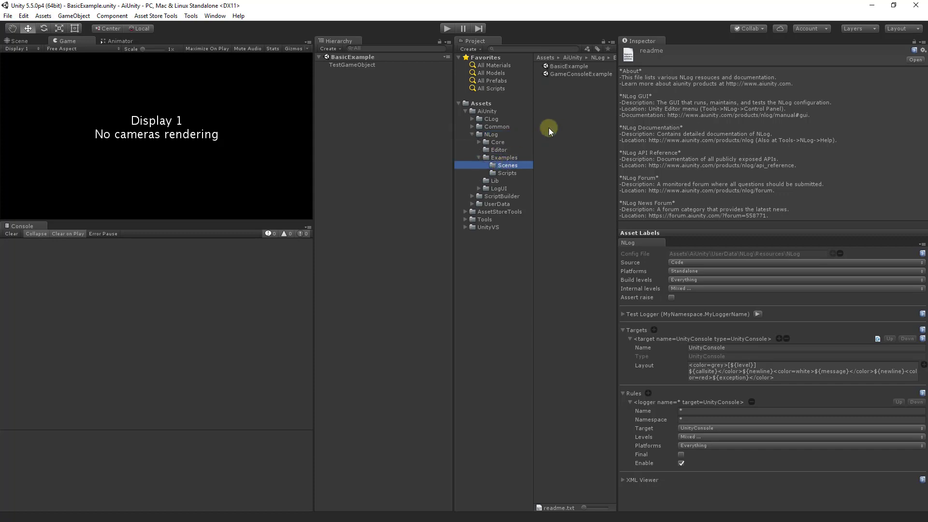
left_click(556, 66)
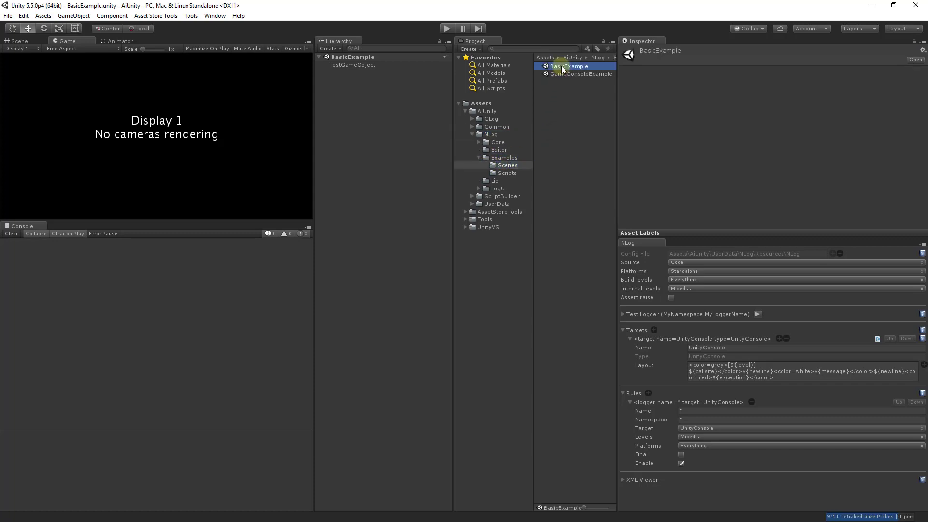
left_click(357, 65)
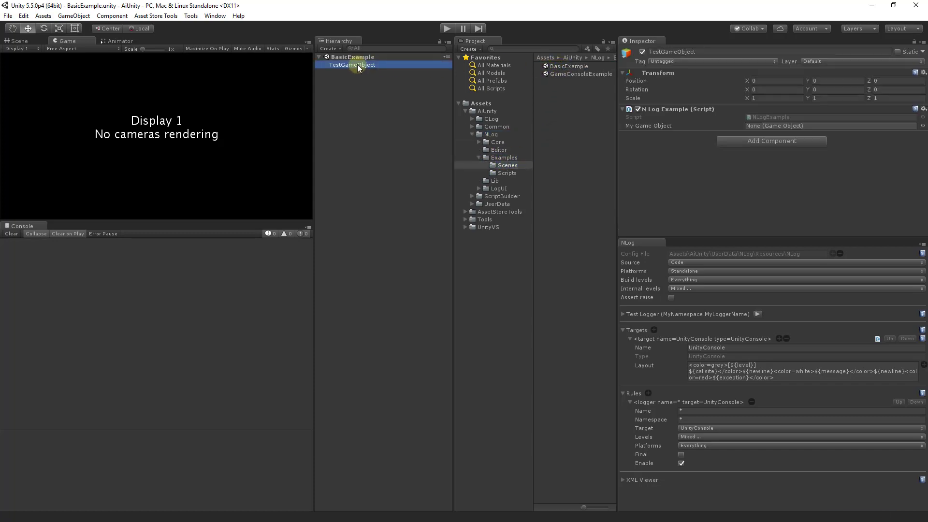
double_click(757, 121)
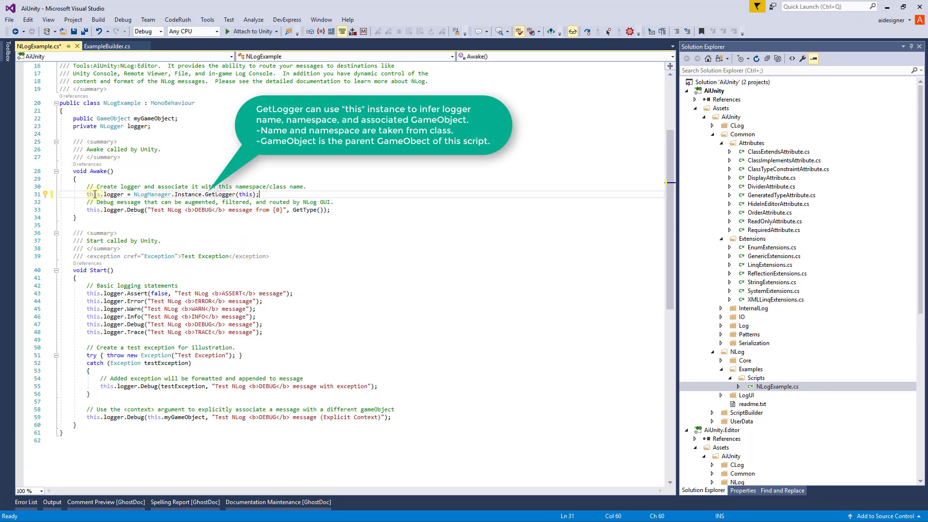
Rewrite the ending of the GetLogger call in Awake as (this); so the logger is created from the current instance
left_click_drag(88, 194, 218, 194)
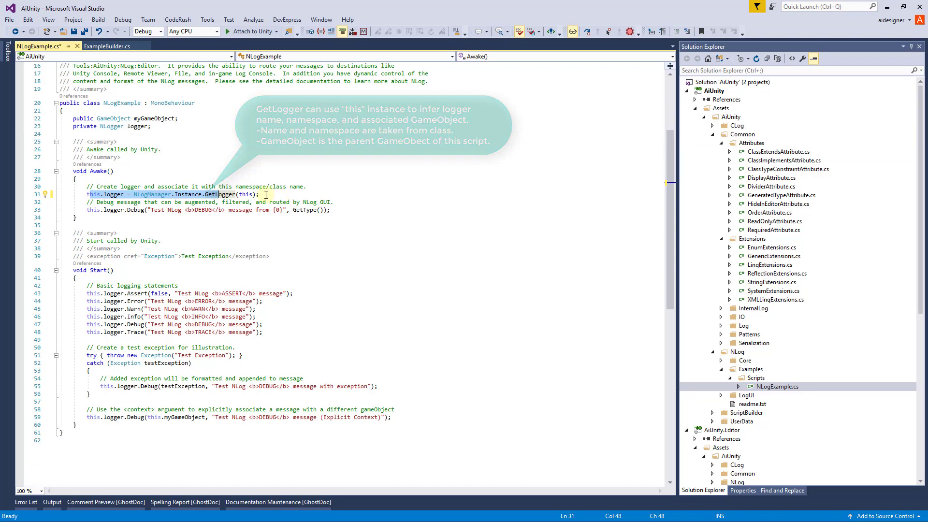
left_click_drag(260, 195, 236, 195)
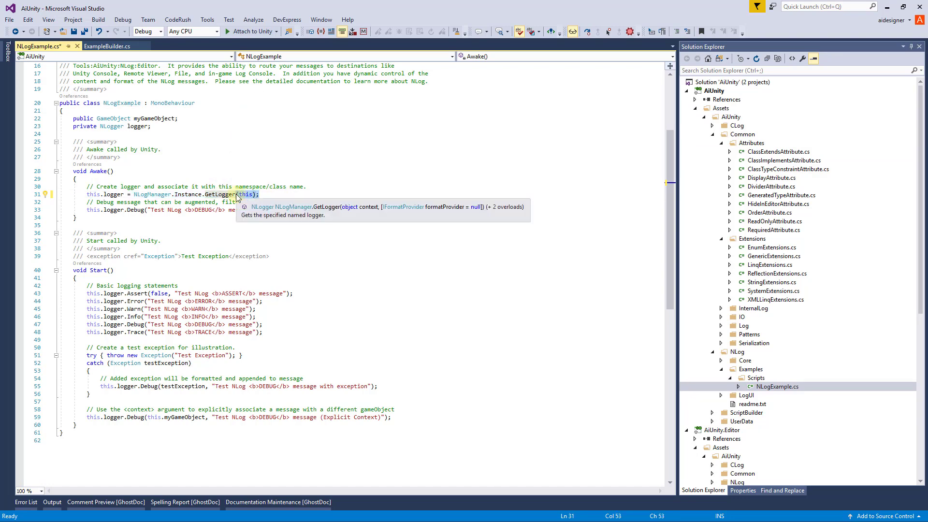
type("(")
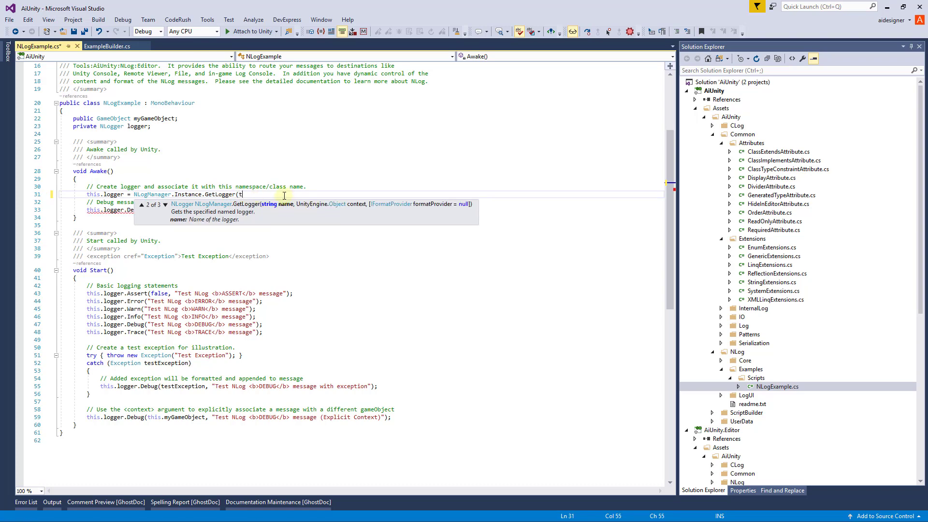
type("this")
type(");")
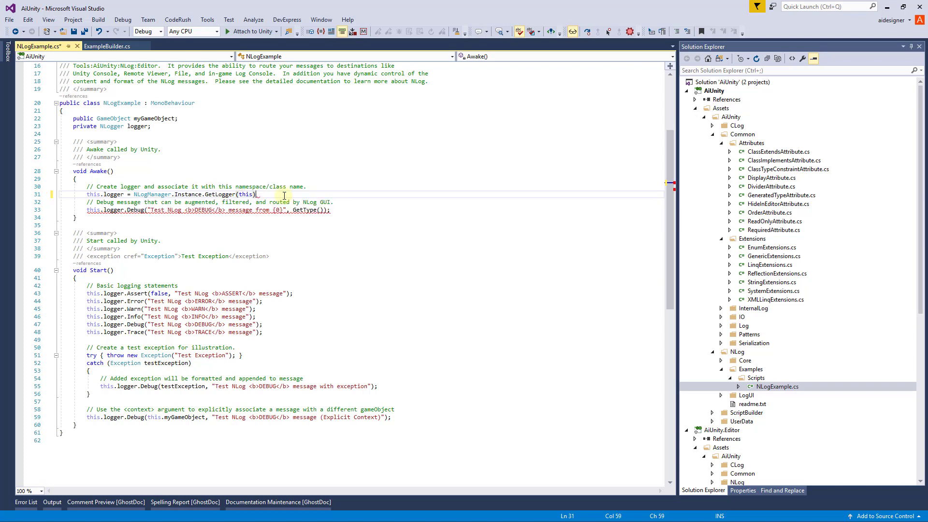